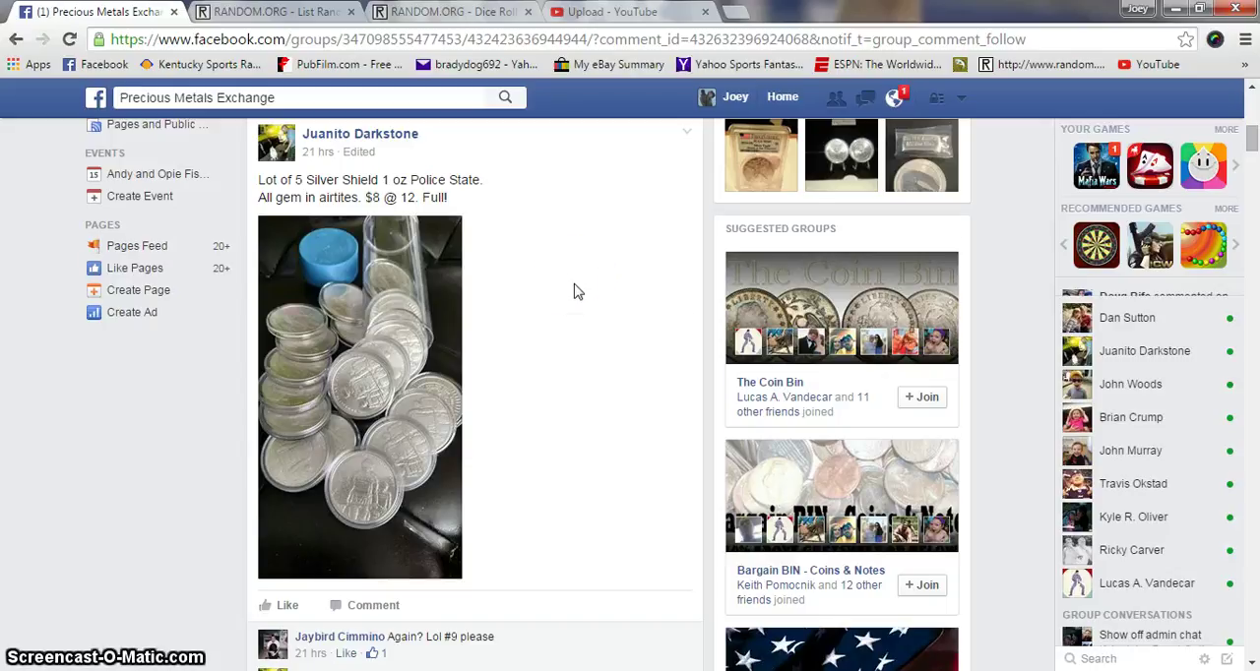
pyautogui.scroll(-5, 578, 290)
pyautogui.scroll(-5, 578, 291)
pyautogui.scroll(-3, 578, 290)
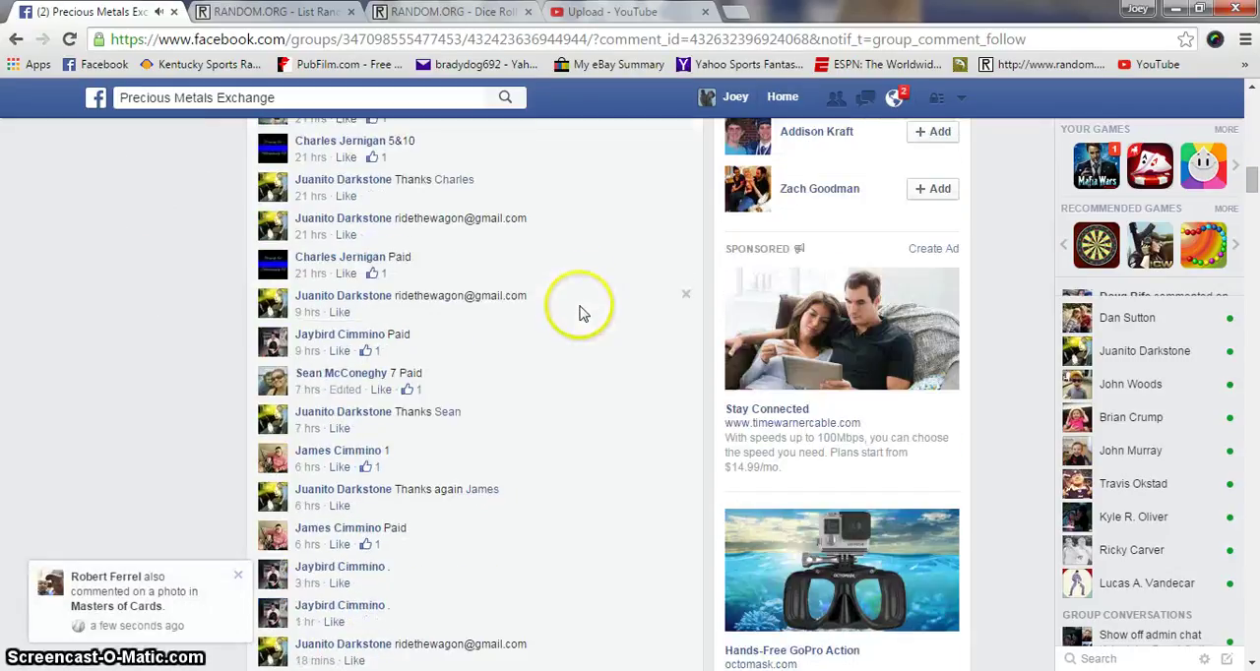
pyautogui.scroll(-5, 581, 310)
pyautogui.scroll(-5, 581, 310)
pyautogui.scroll(-5, 581, 310)
pyautogui.scroll(-3, 581, 310)
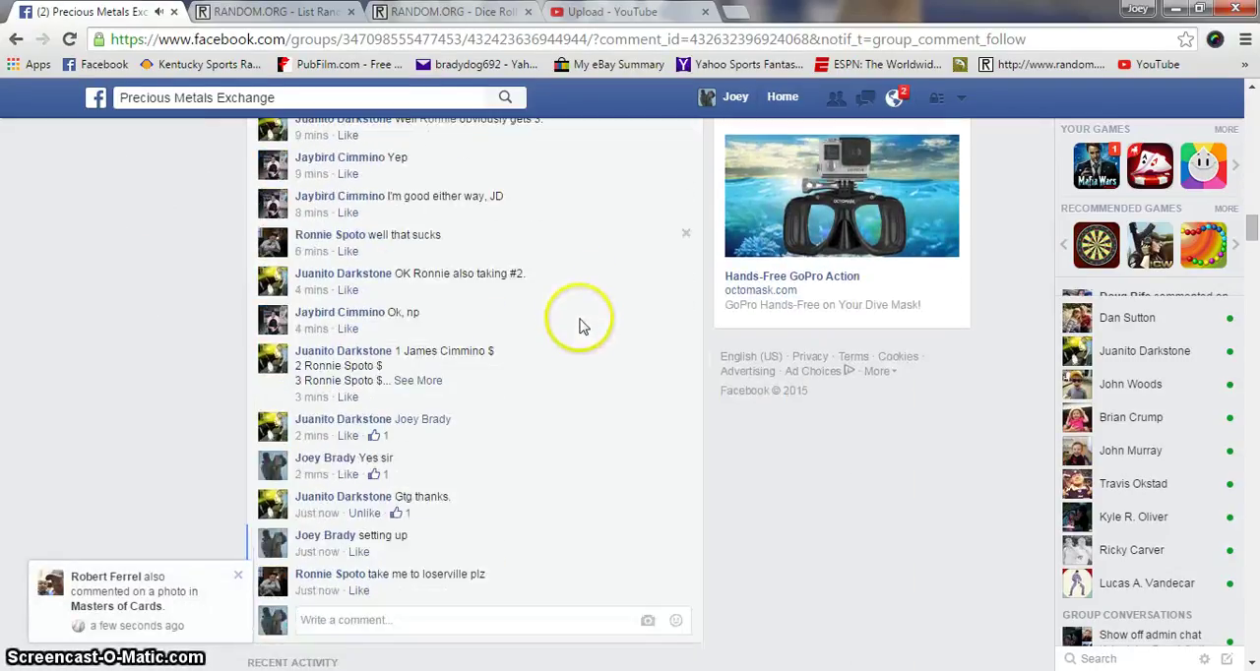
pyautogui.scroll(-5, 581, 323)
# - Post a 'Live' comment on the silver coin lot post, then check the system clock
pyautogui.click(502, 437)
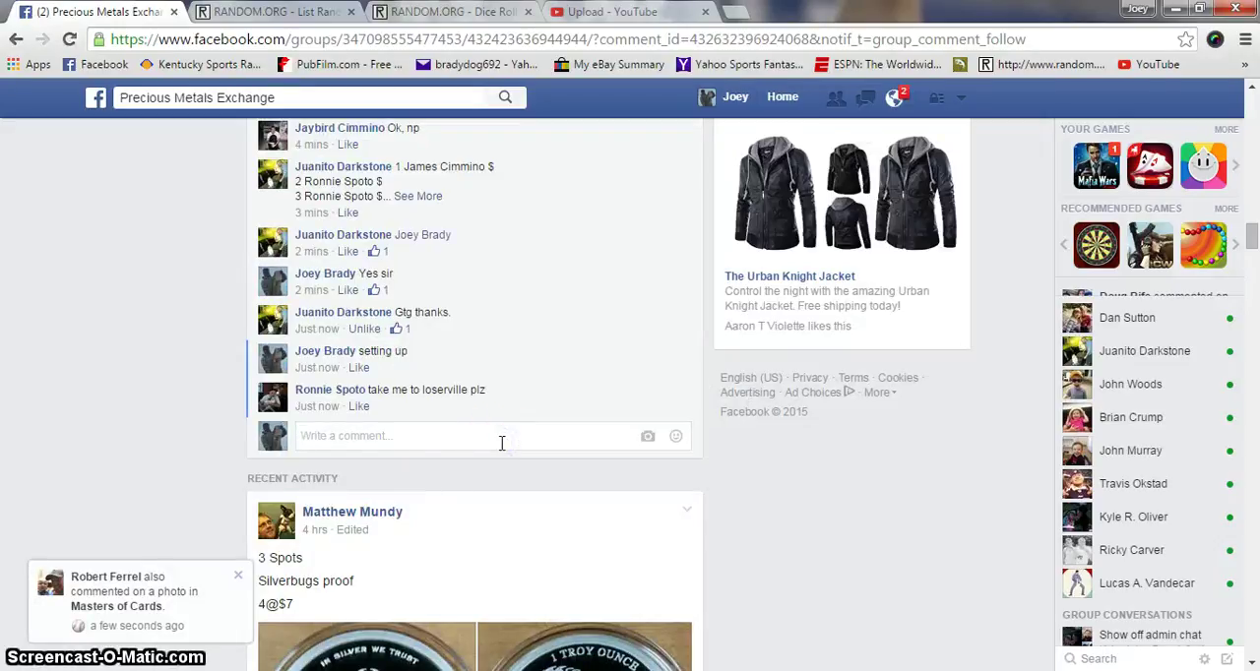
pyautogui.write('Live')
pyautogui.press('Return')
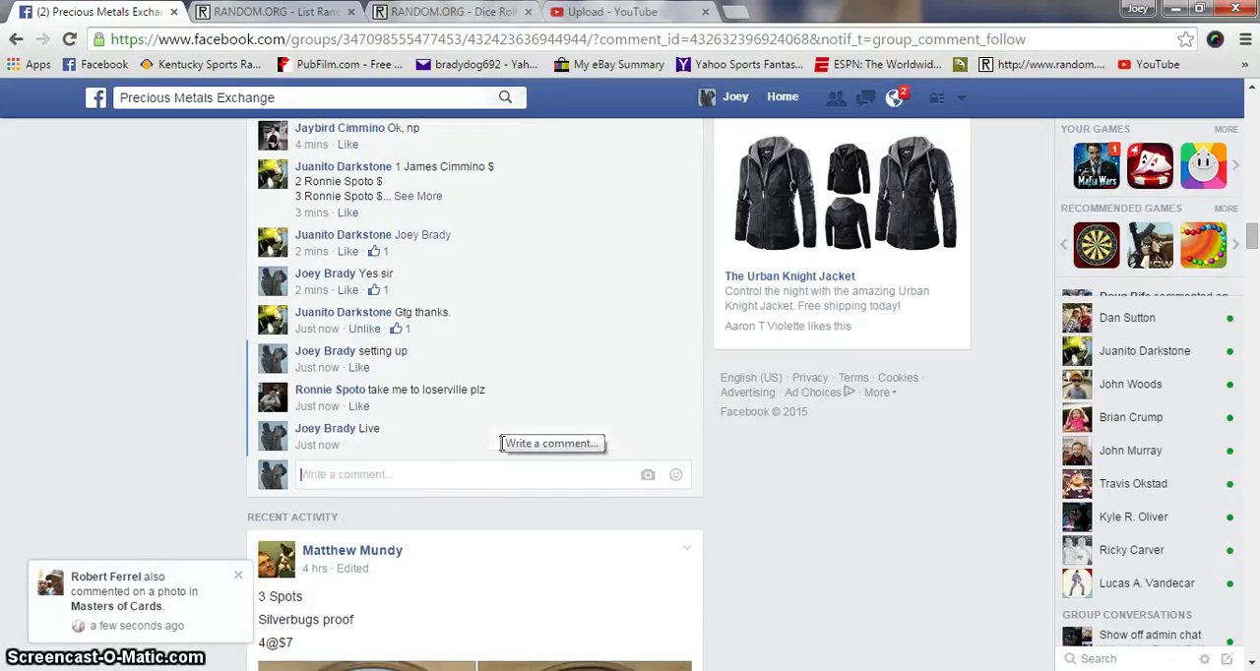
pyautogui.click(1201, 660)
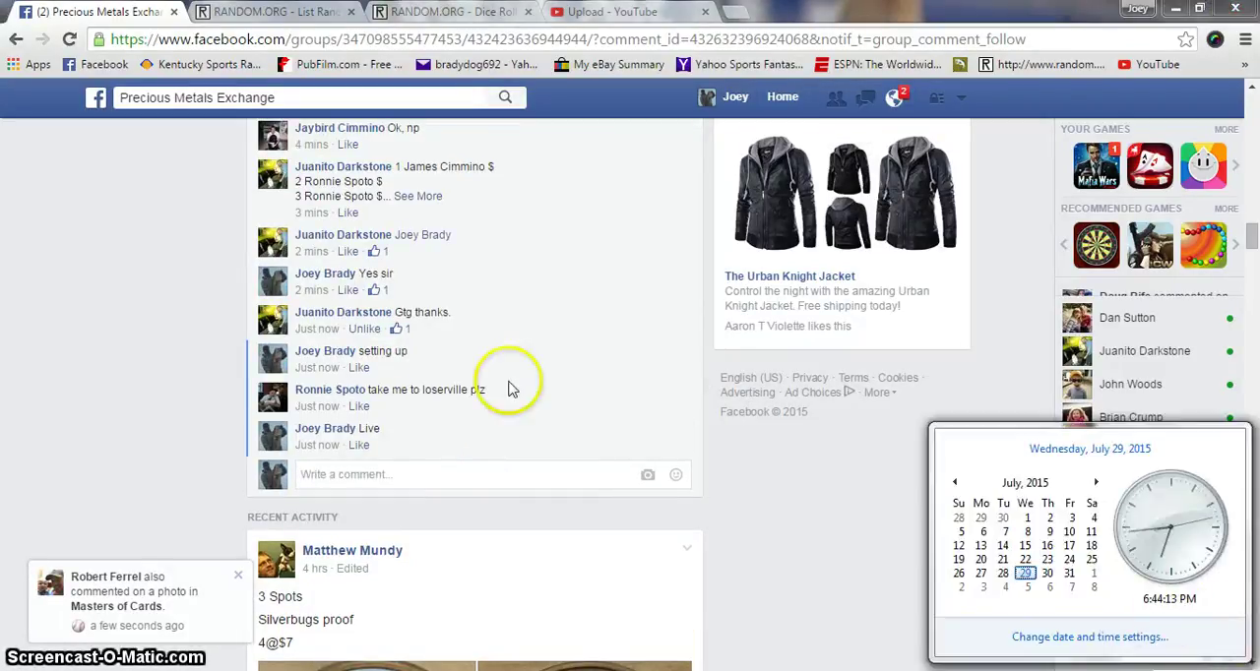
# - Expand the comment and copy its twelve numbered spot lines into the List Randomizer box
pyautogui.click(418, 196)
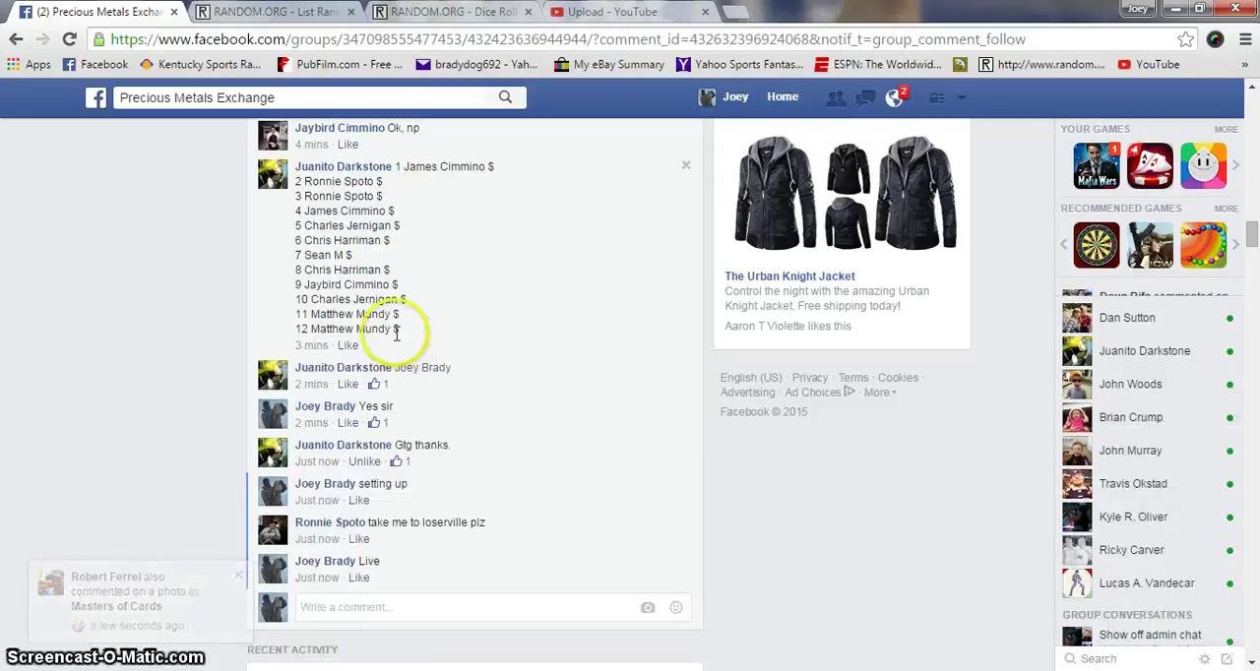
pyautogui.moveTo(395, 331); pyautogui.dragTo(487, 167)
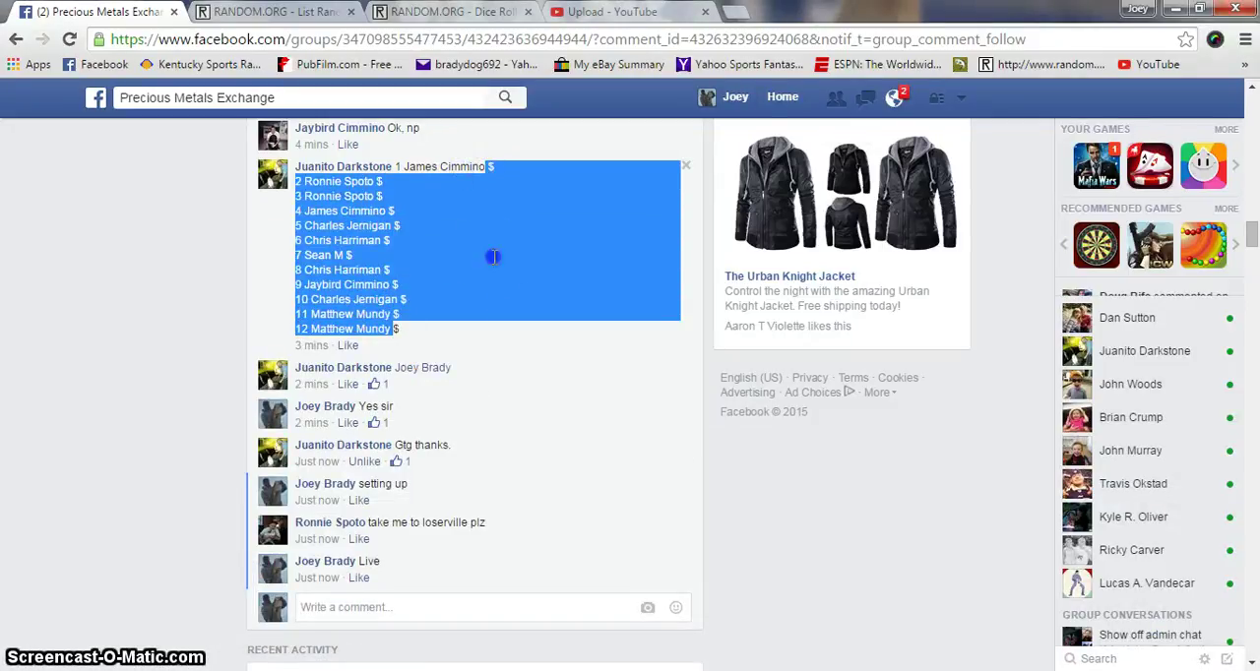
pyautogui.click(437, 343)
pyautogui.moveTo(400, 328); pyautogui.dragTo(398, 167)
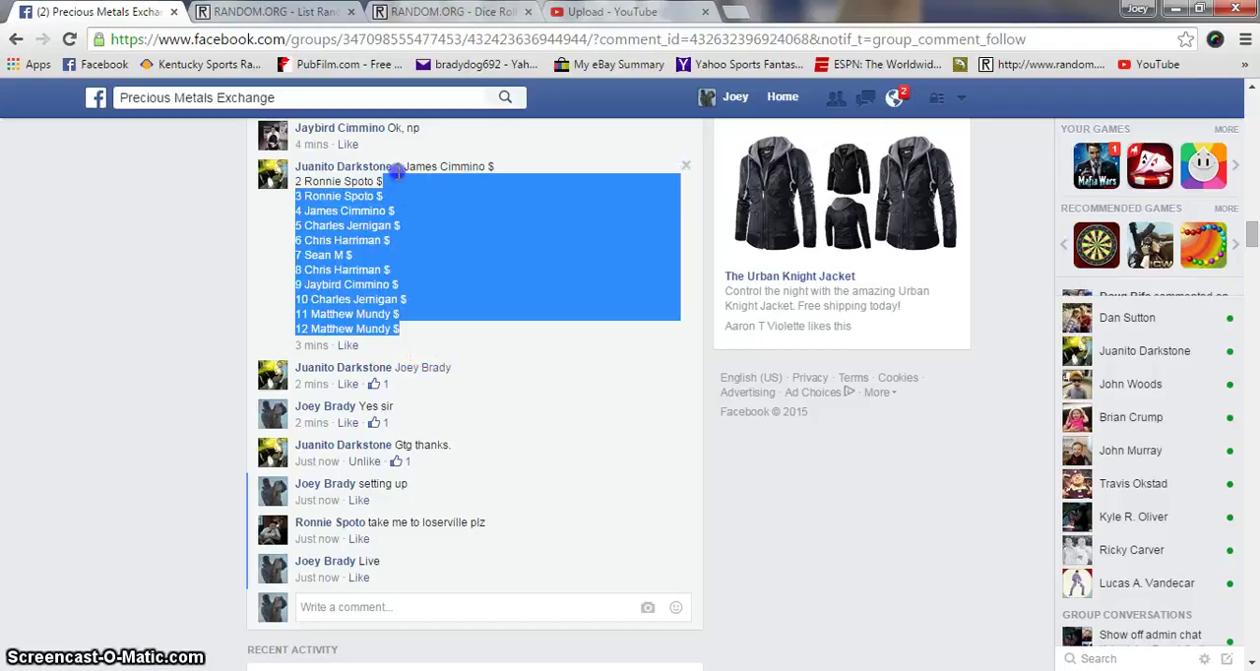
pyautogui.rightClick(433, 227)
pyautogui.click(445, 239)
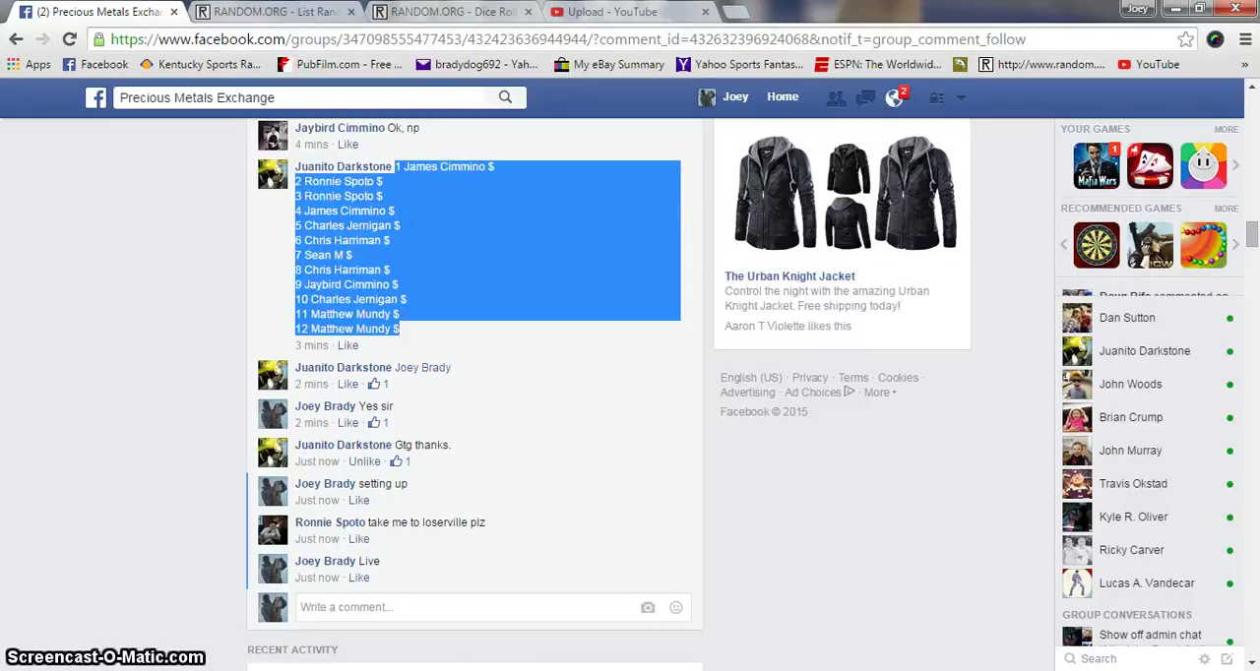
pyautogui.click(270, 11)
pyautogui.rightClick(281, 520)
# - Paste the names, roll two dice (6 and 2), then randomize the 12-name list once
pyautogui.click(325, 325)
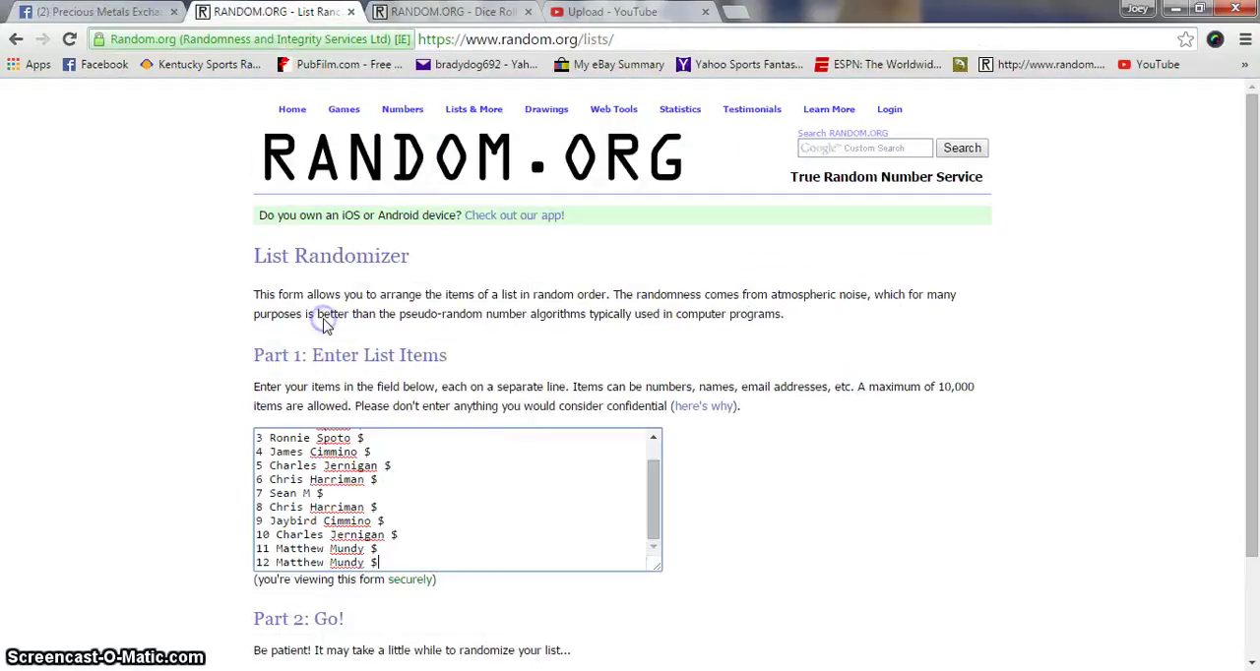
pyautogui.click(448, 11)
pyautogui.click(292, 375)
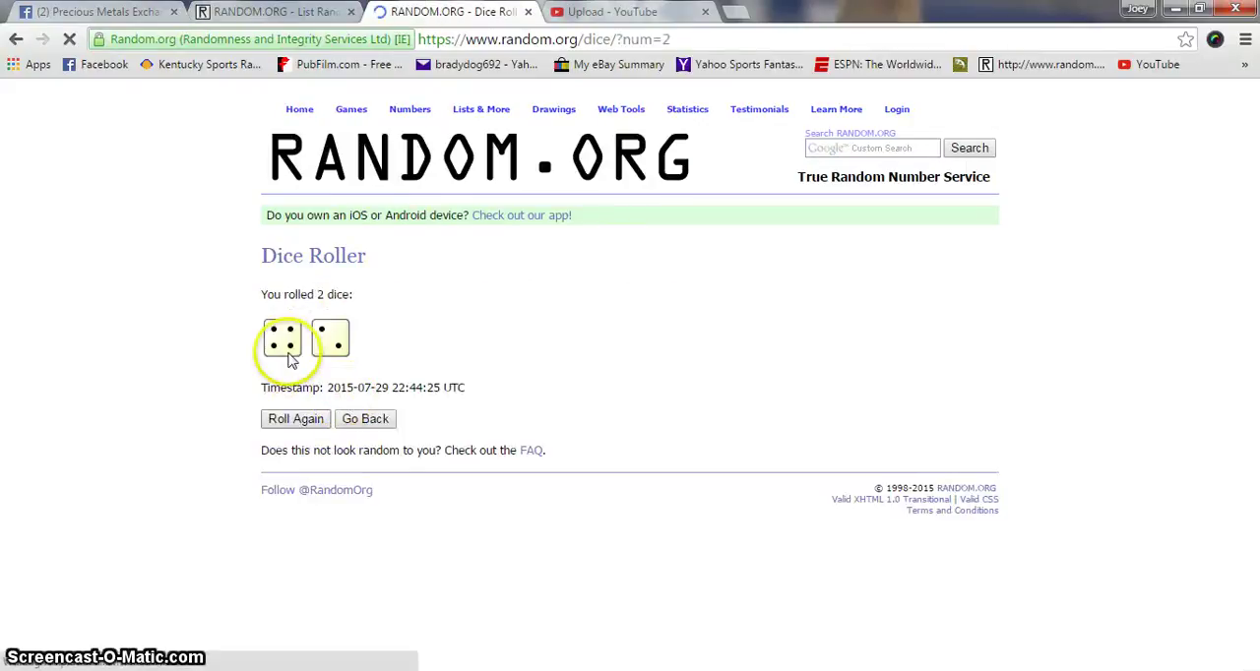
pyautogui.hotkey('ctrl', 'shift', 'Tab')
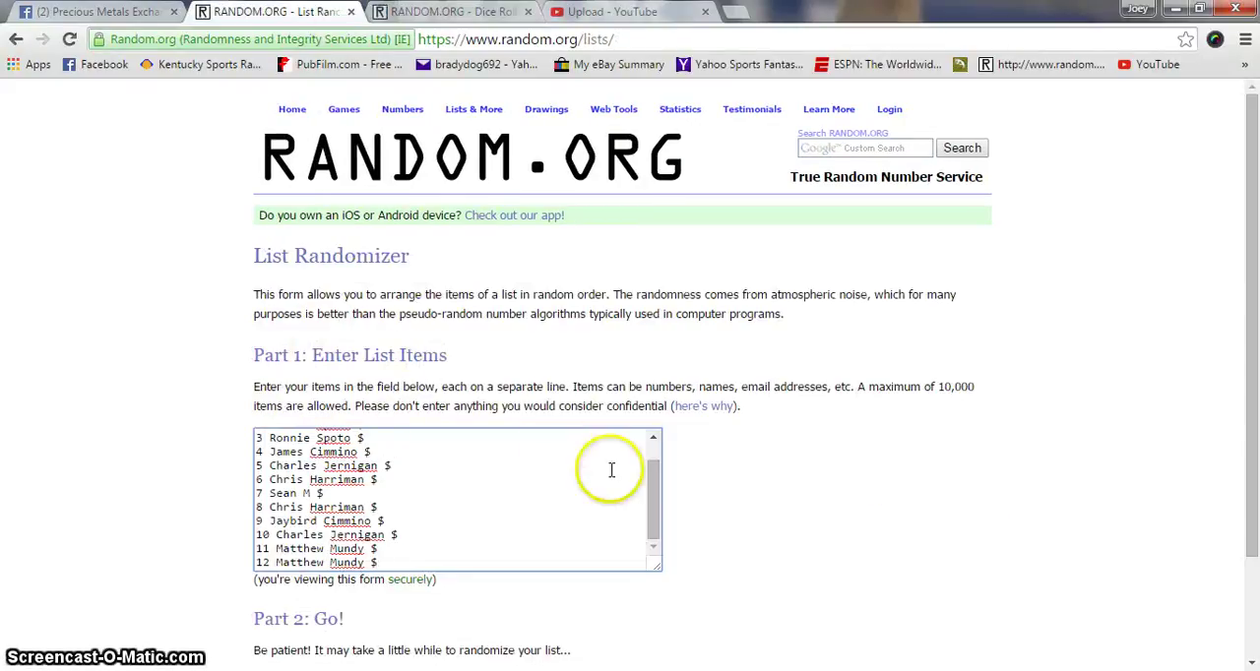
pyautogui.moveTo(1251, 138); pyautogui.dragTo(1251, 246)
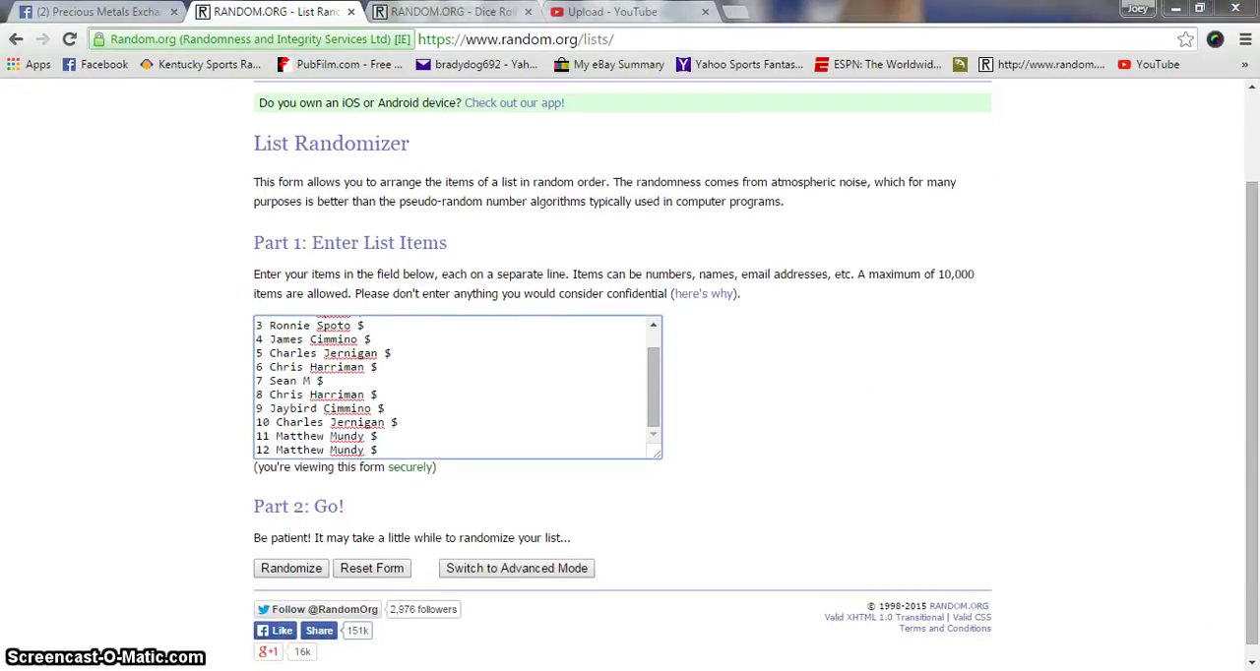
pyautogui.click(1223, 660)
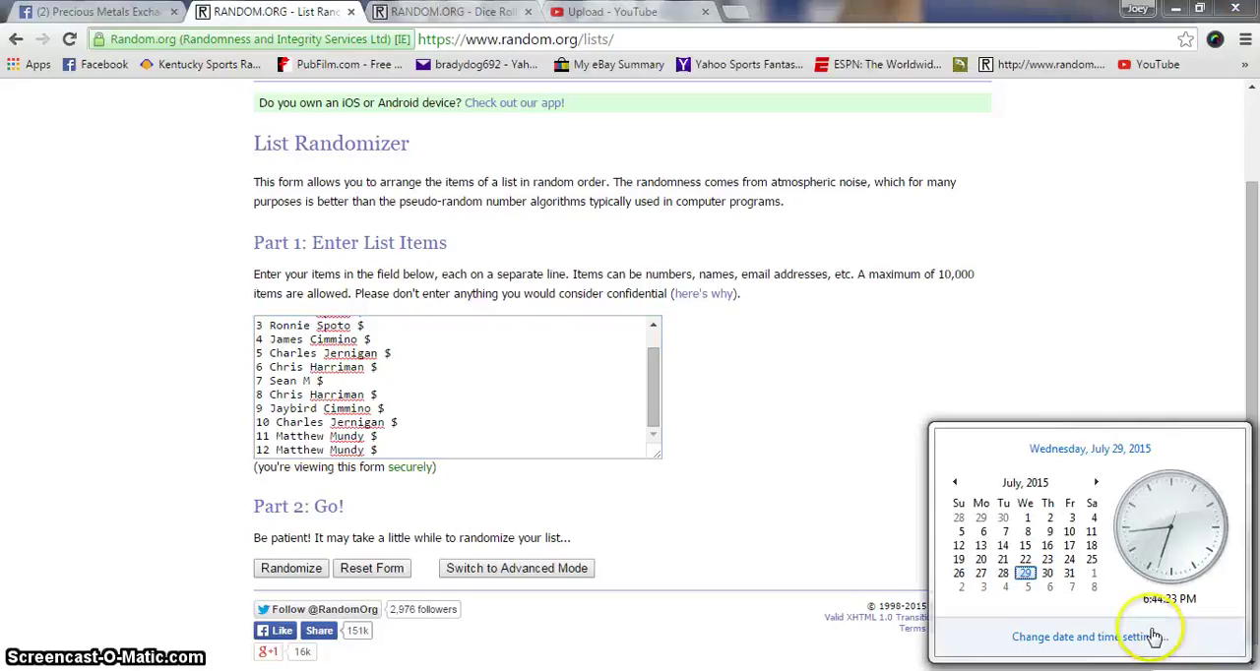
pyautogui.click(288, 571)
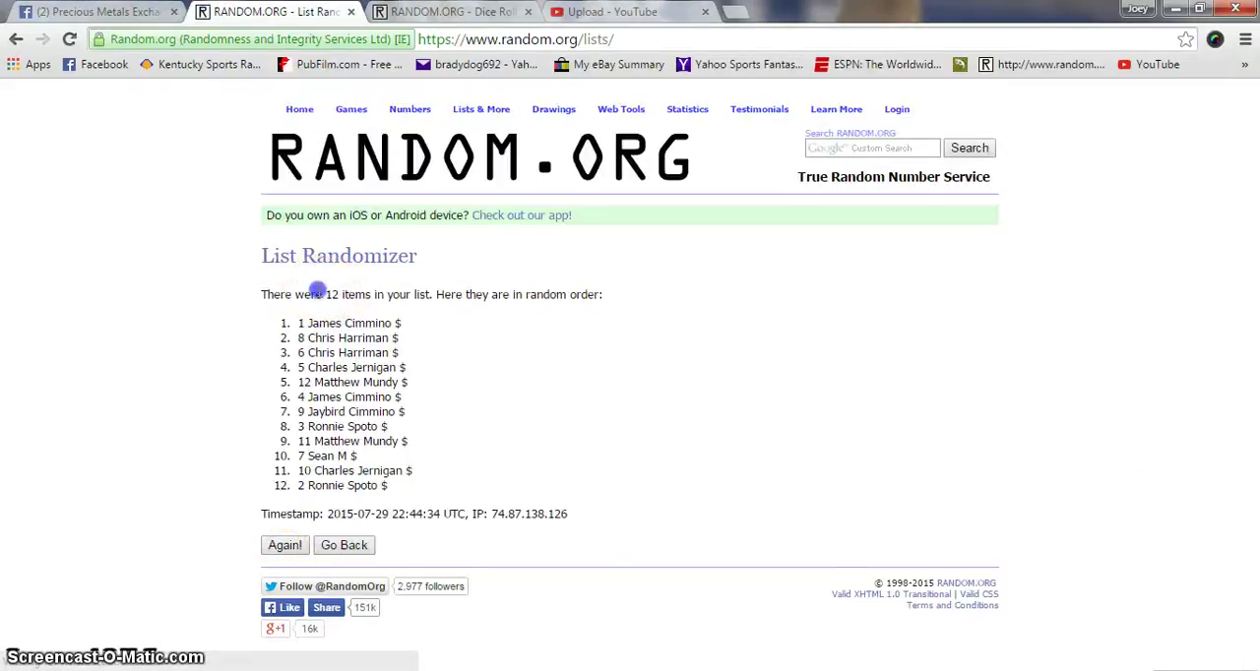
# - Randomize the 12-name list four more times, reaching five, and glance at the Dice Roller
pyautogui.moveTo(317, 294); pyautogui.dragTo(345, 294)
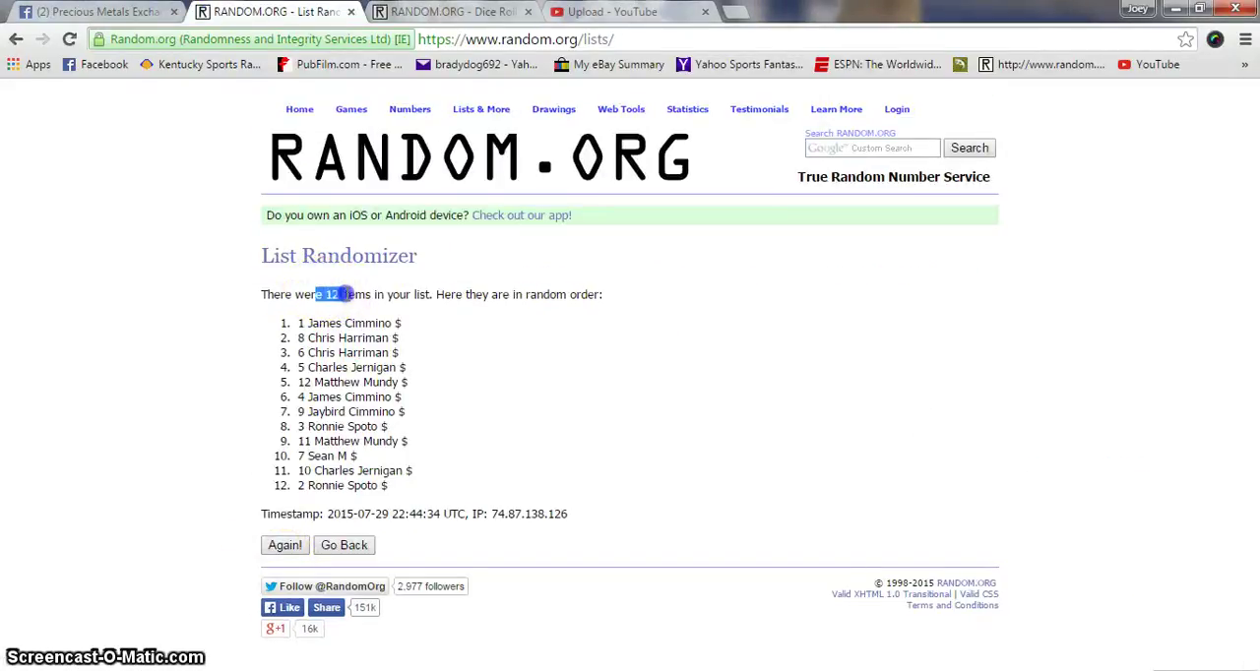
pyautogui.click(284, 546)
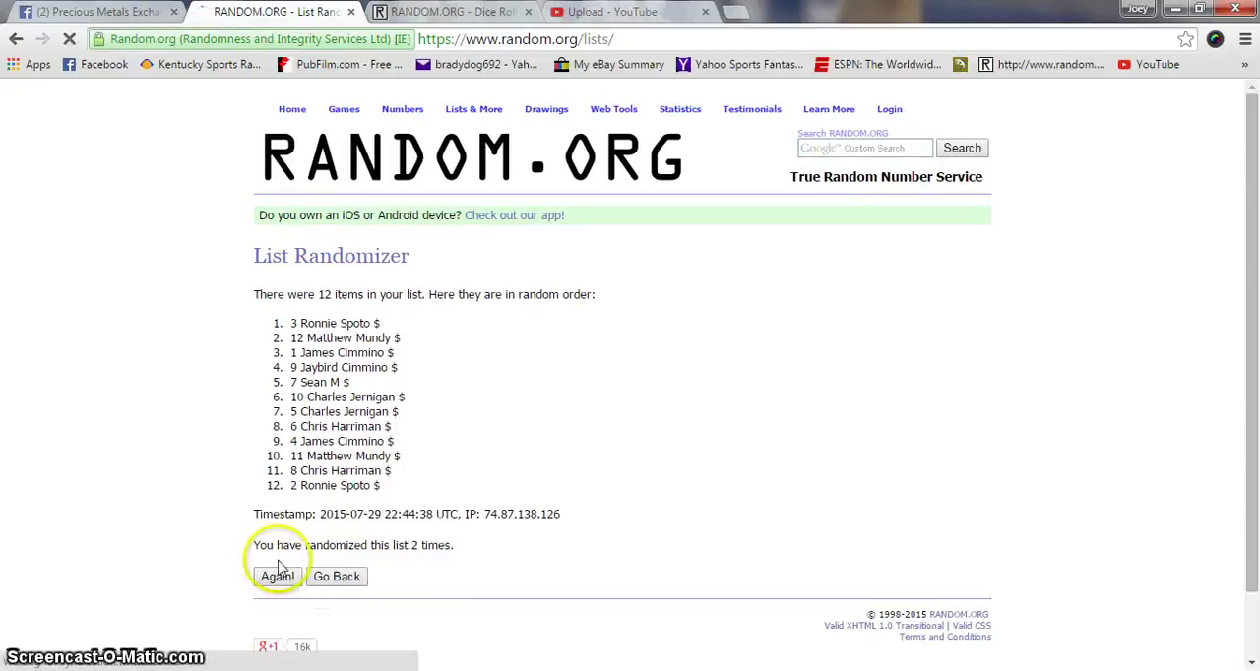
pyautogui.click(277, 575)
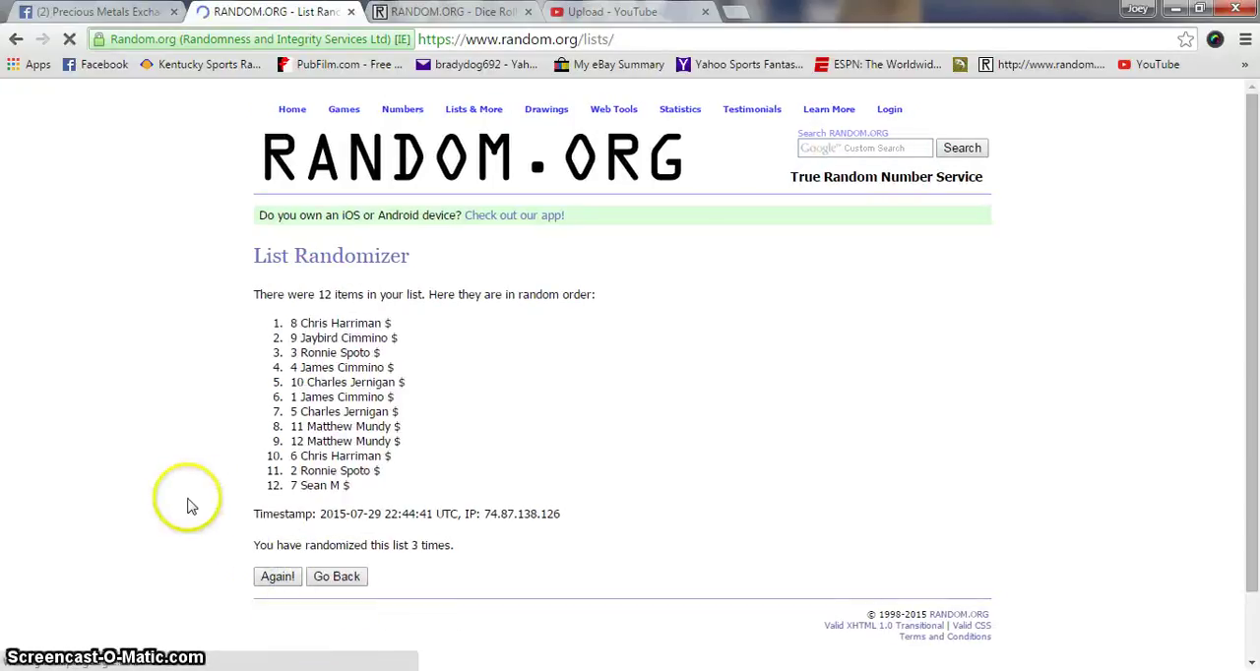
pyautogui.click(278, 576)
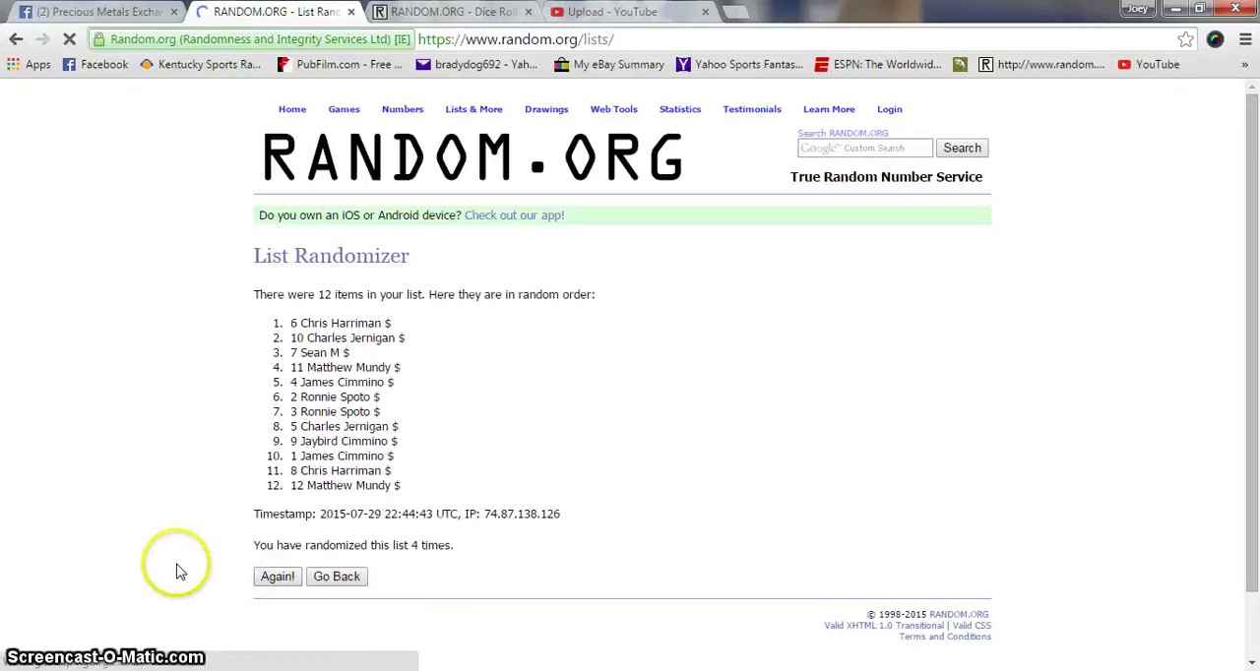
pyautogui.click(278, 576)
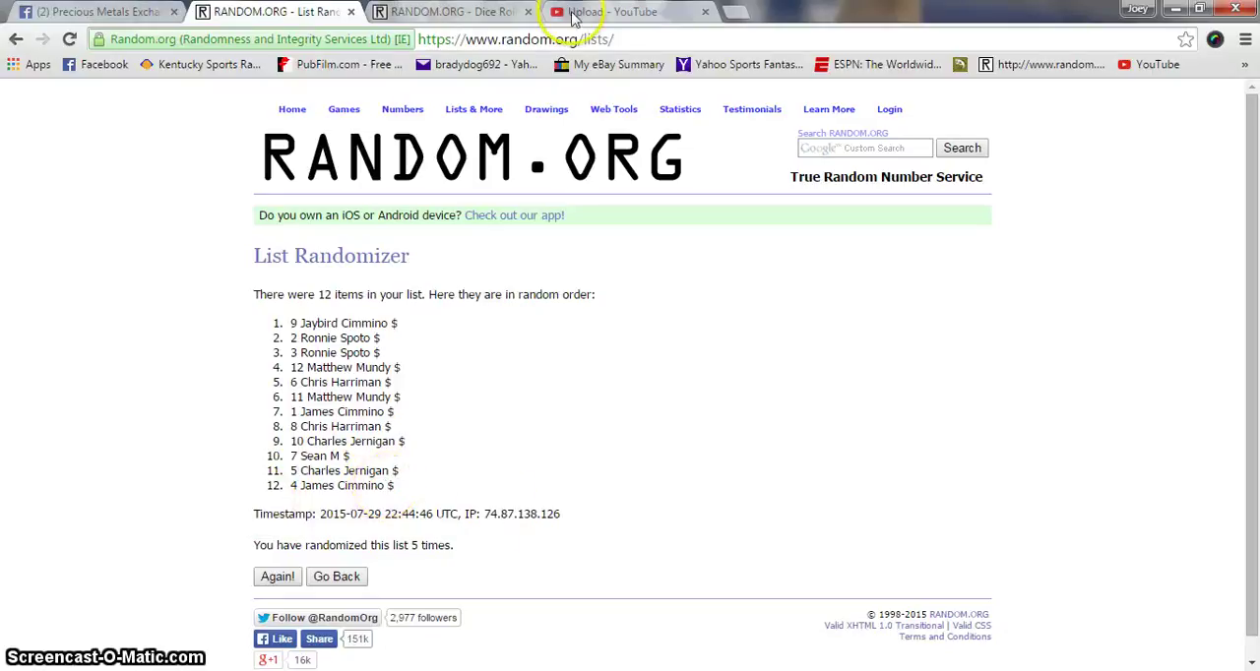
pyautogui.click(463, 12)
pyautogui.click(274, 12)
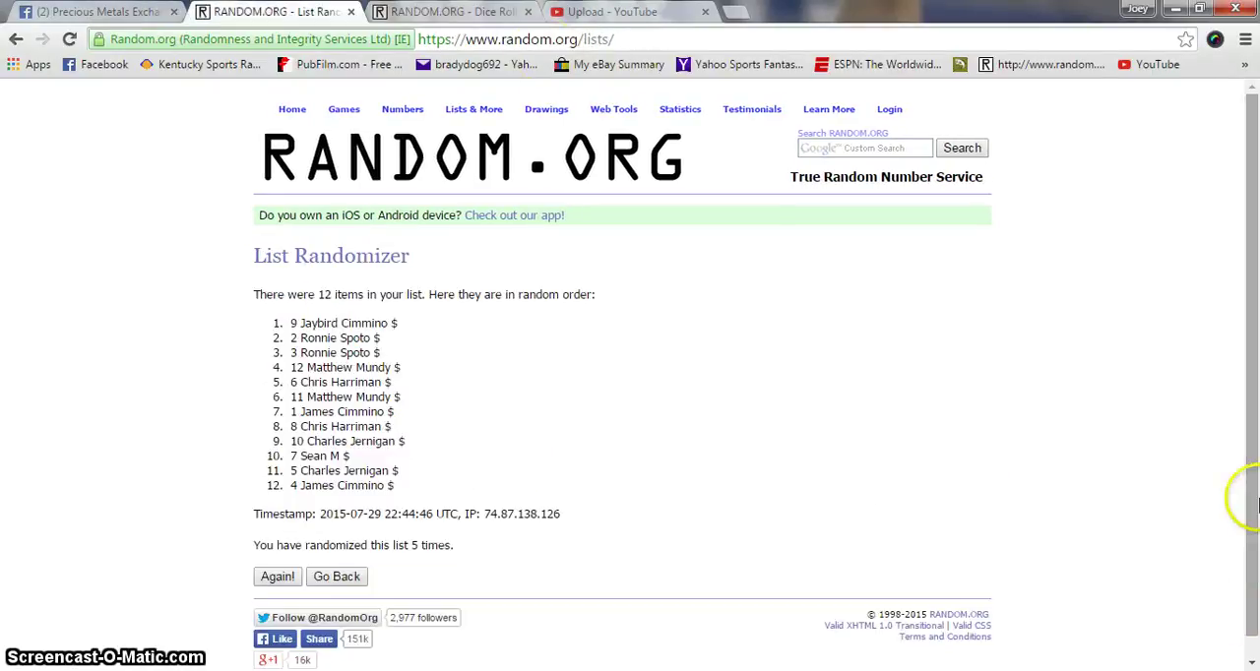
pyautogui.click(1231, 664)
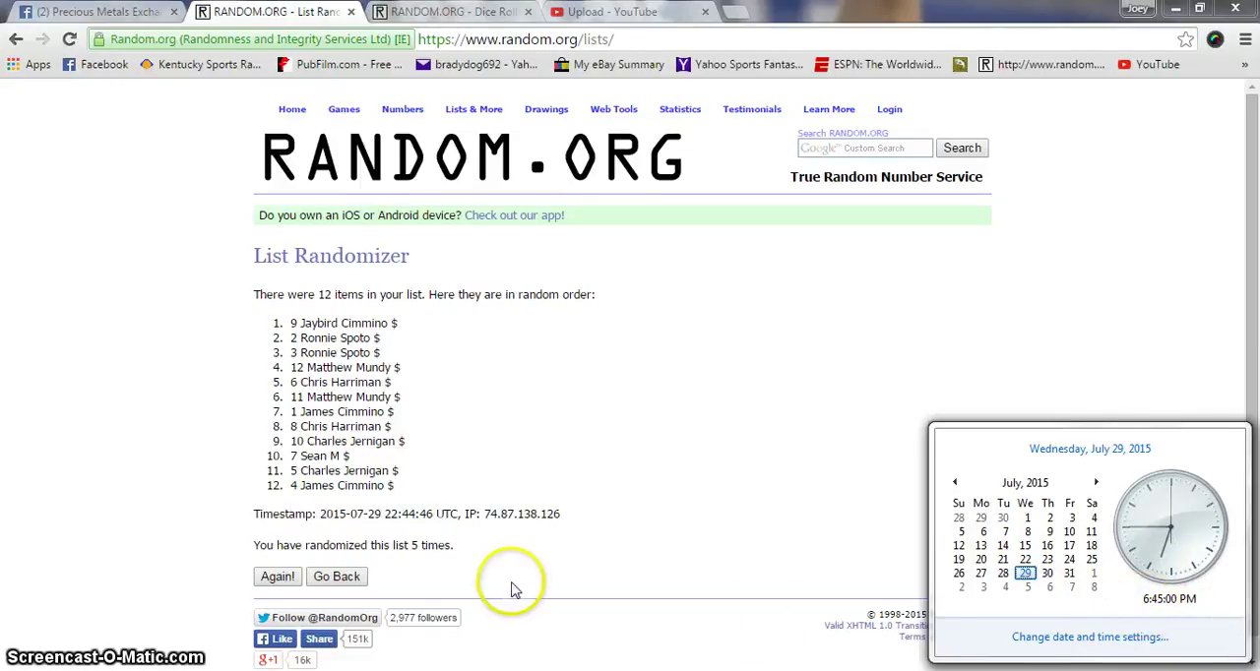
pyautogui.doubleClick(415, 544)
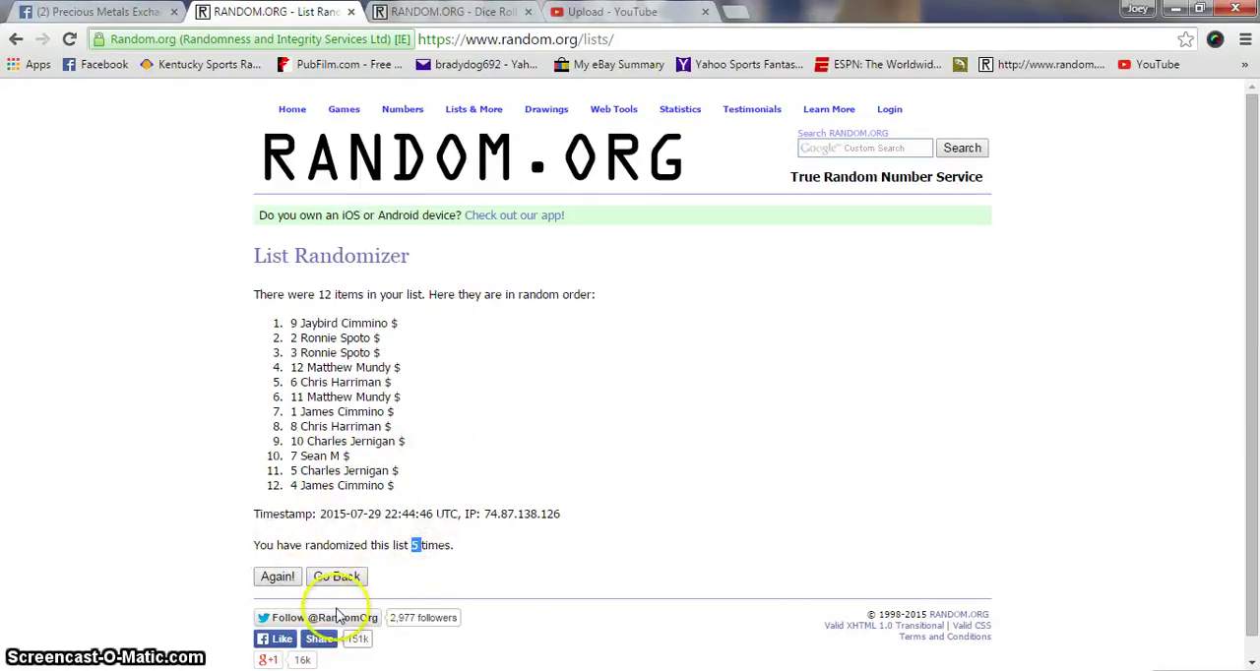
pyautogui.click(277, 576)
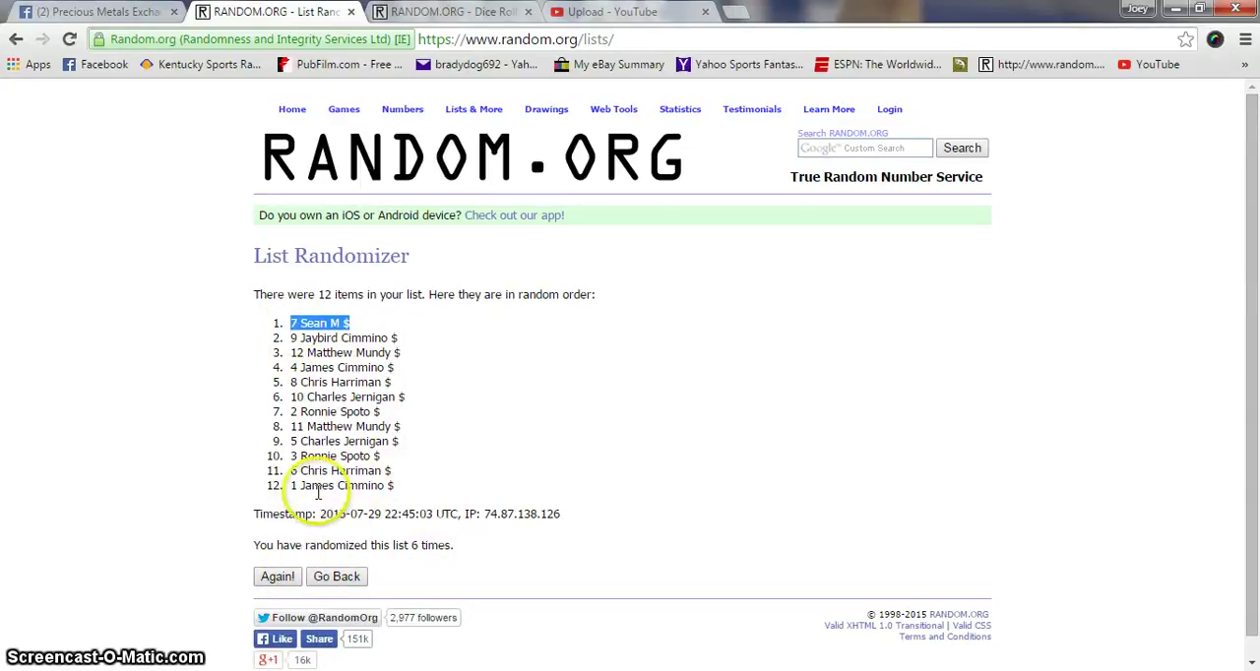
pyautogui.click(453, 11)
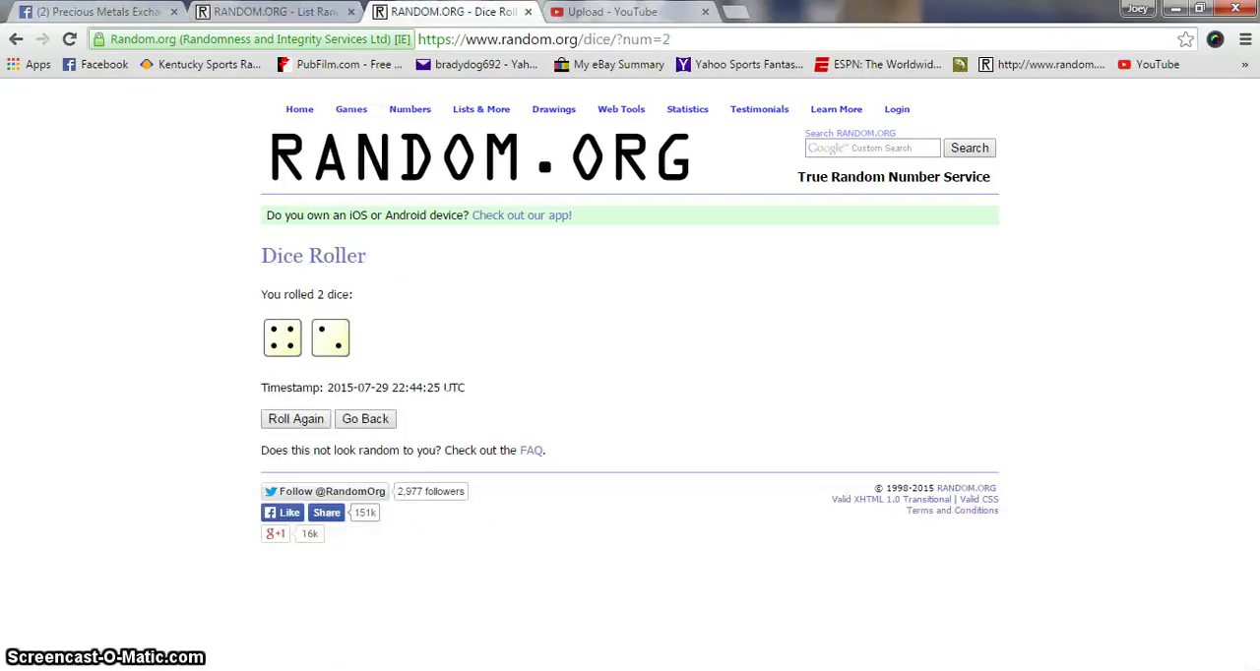
pyautogui.hotkey('ctrl', 'shift', 'Tab')
pyautogui.click(422, 544)
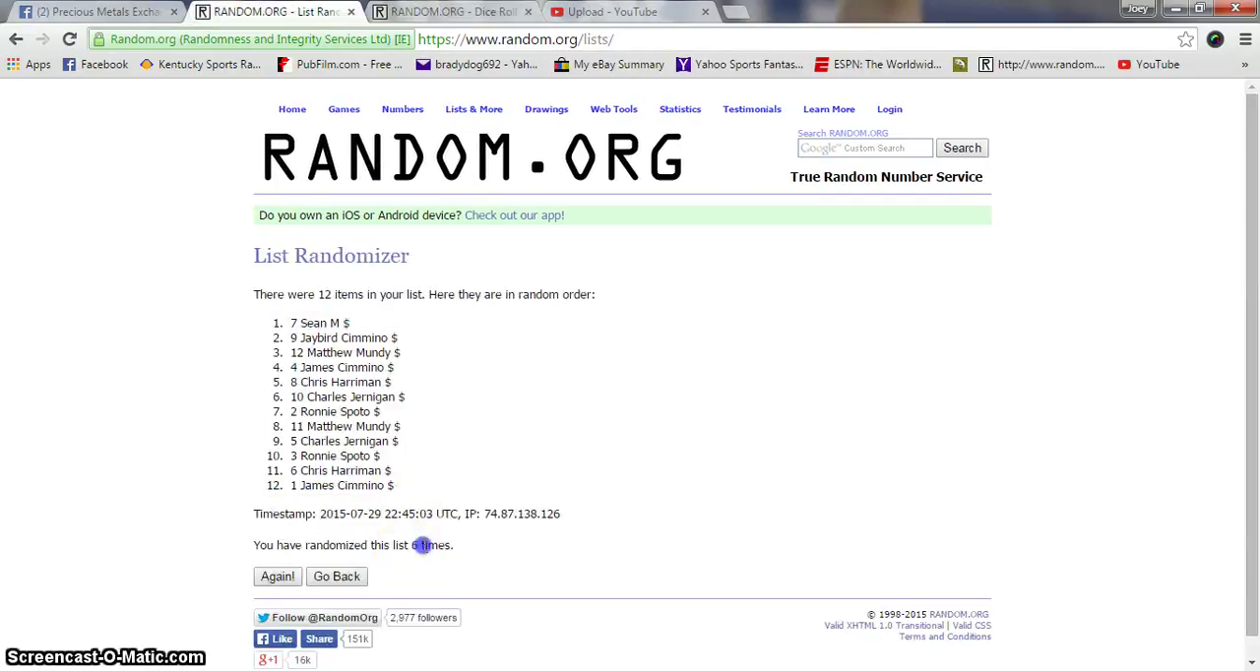
pyautogui.click(1221, 668)
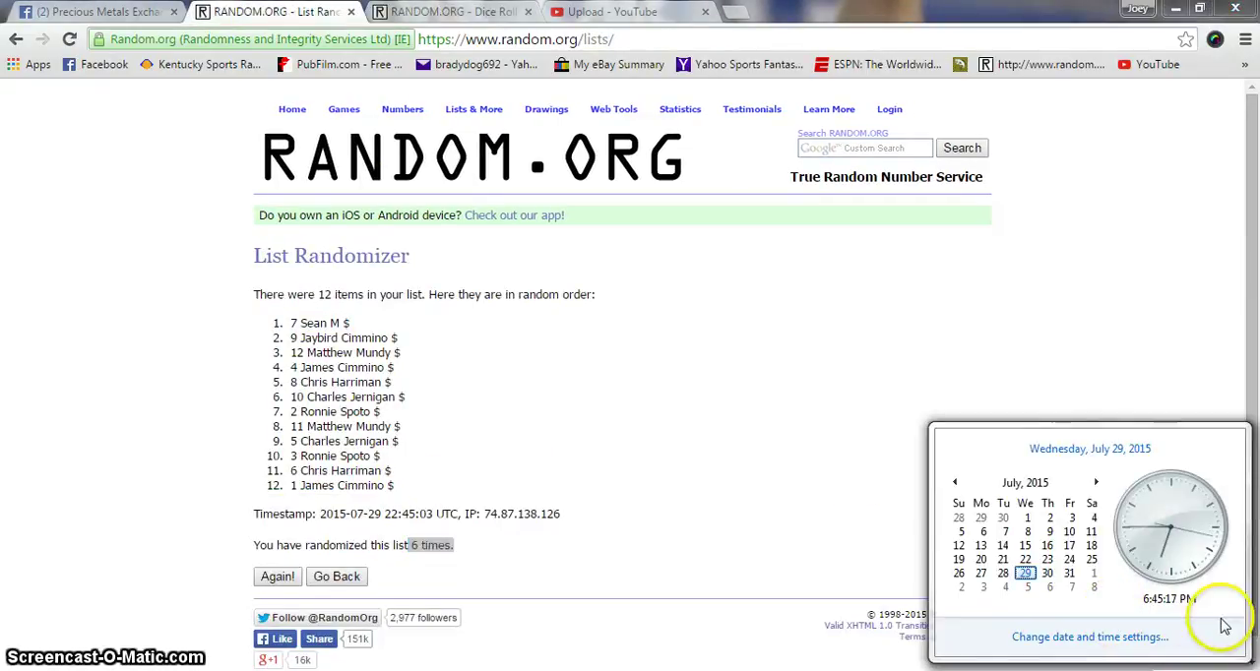
# - Back on the Facebook thread, post a 'Done' comment below 'Live' and check the clock
pyautogui.click(94, 11)
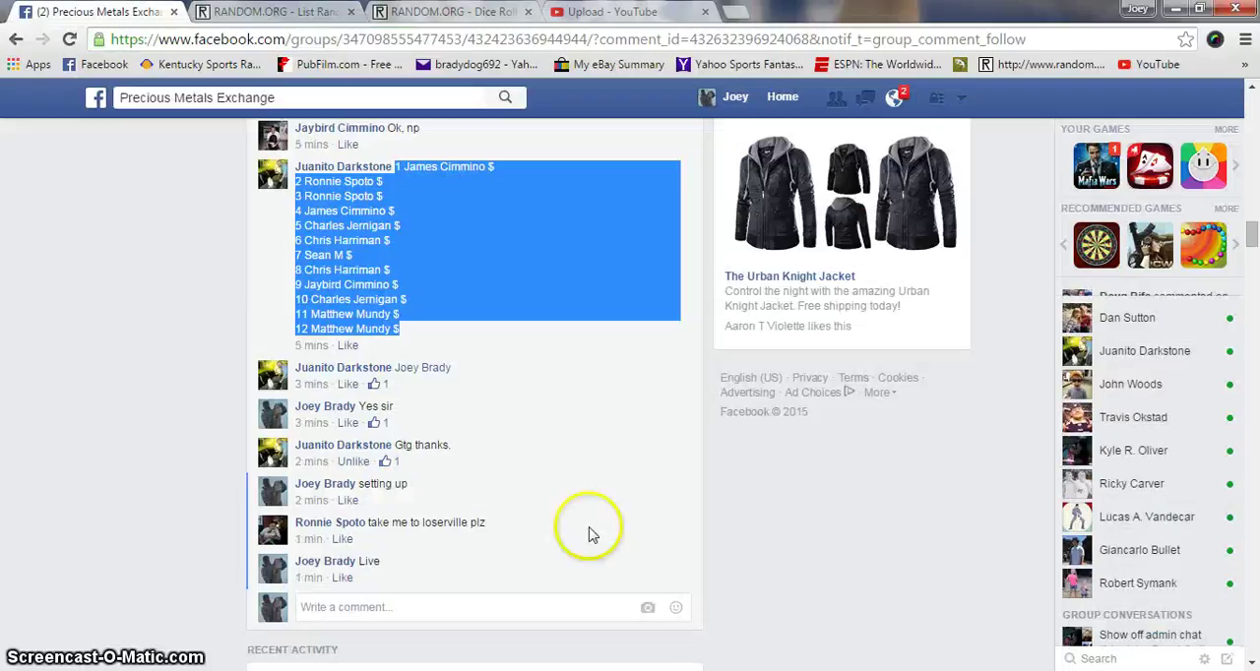
pyautogui.click(533, 602)
pyautogui.write('one')
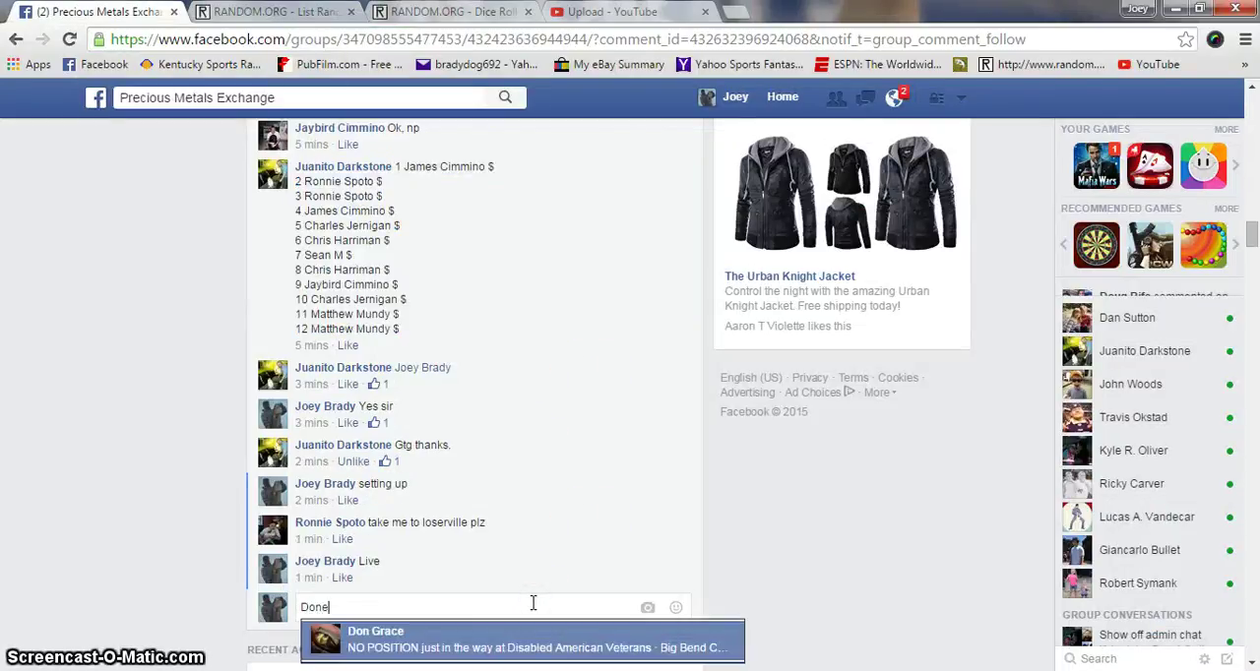
pyautogui.press('Return')
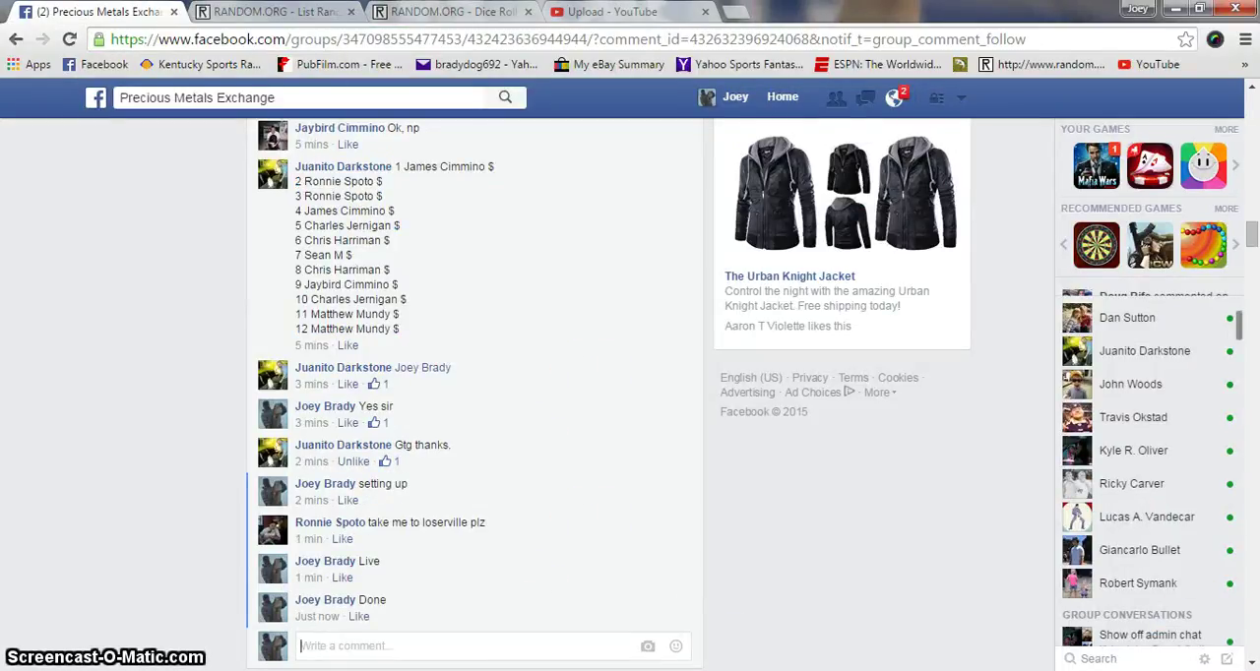
pyautogui.click(1220, 668)
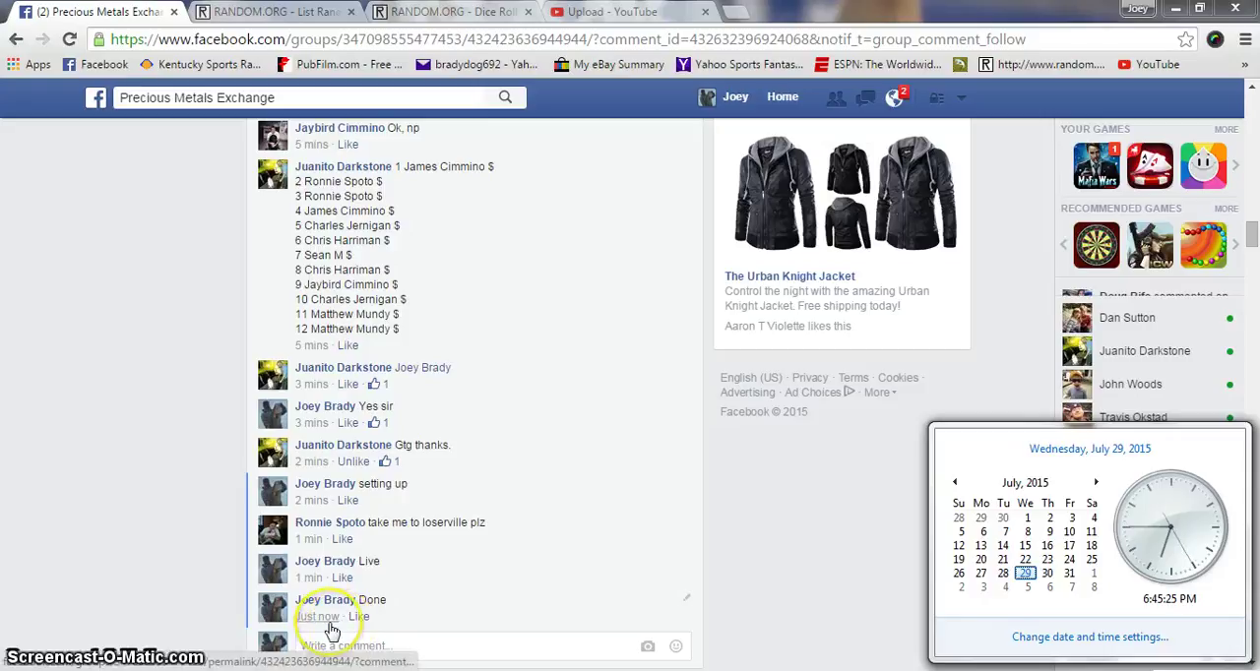